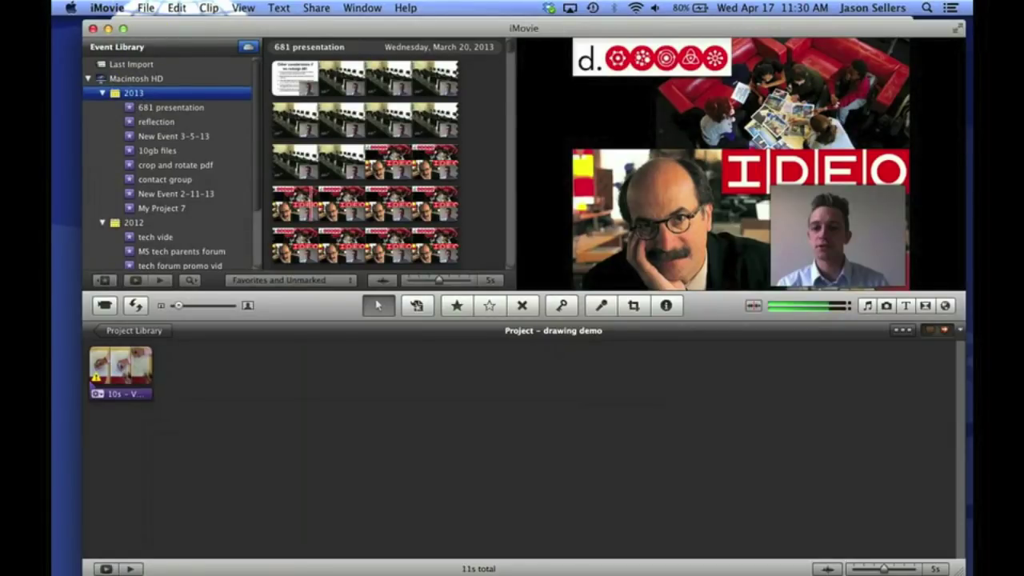
Create a new project named 'RSA animate project' with No Theme.
left_click(146, 8)
left_click(158, 24)
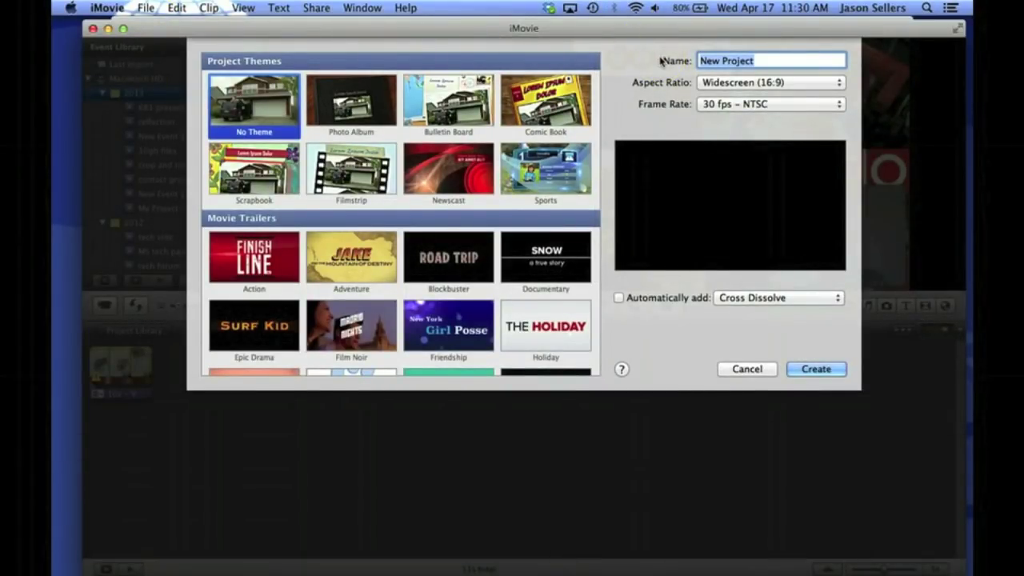
type("RSA animat")
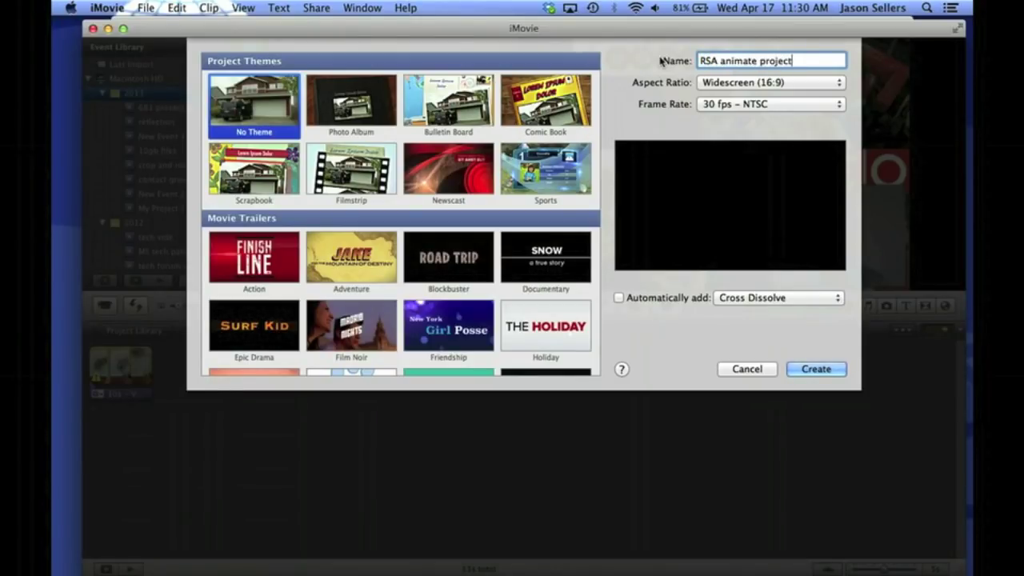
left_click(808, 368)
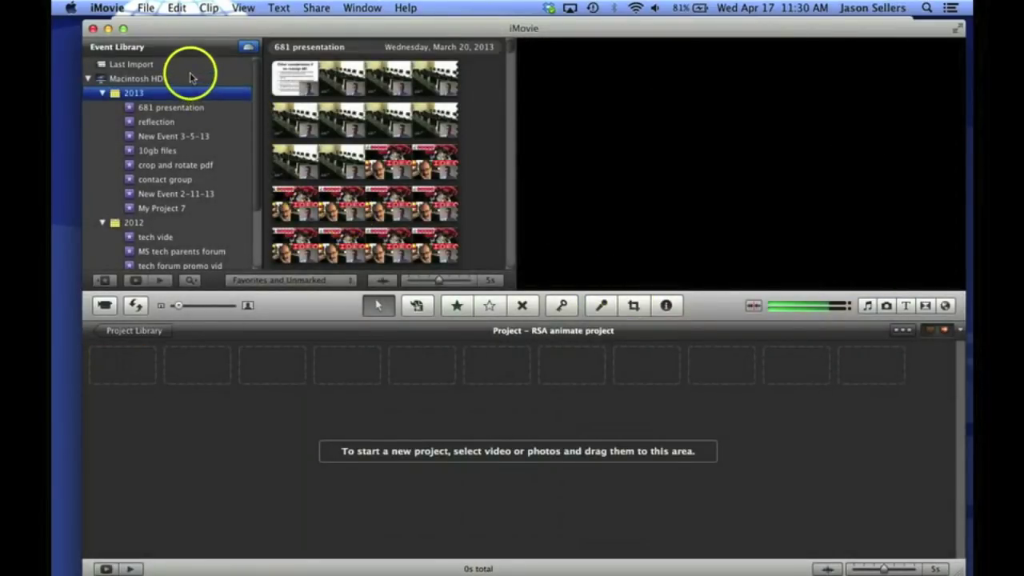
Add a new event named 'rsa video' to the 2013 events.
left_click(146, 8)
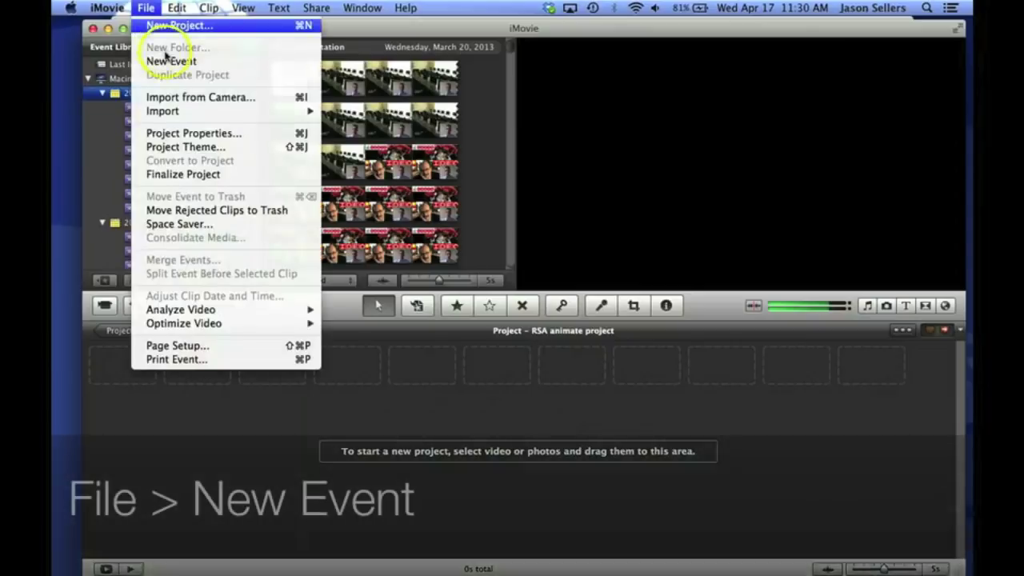
left_click(167, 62)
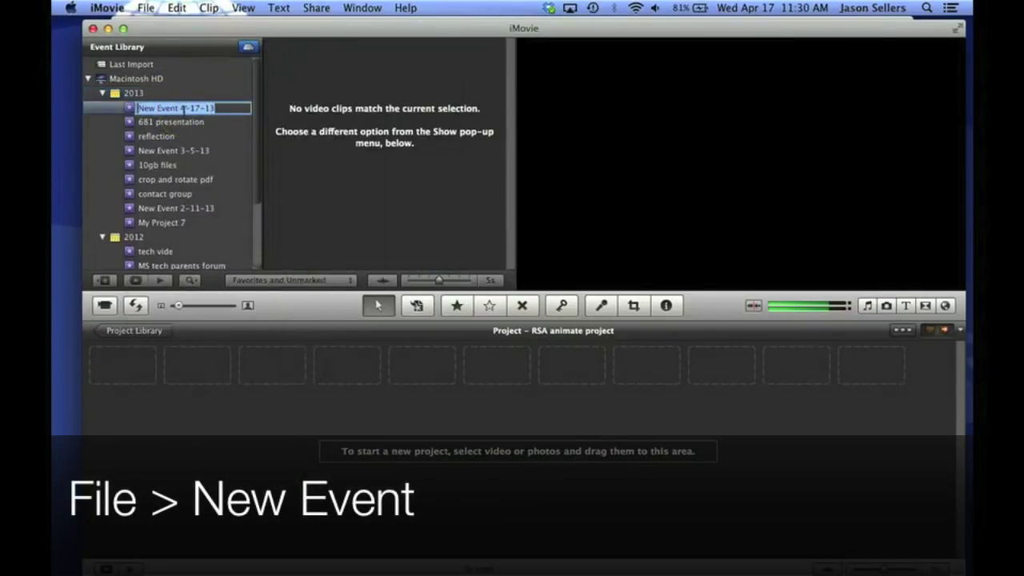
key("BackSpace")
type("R")
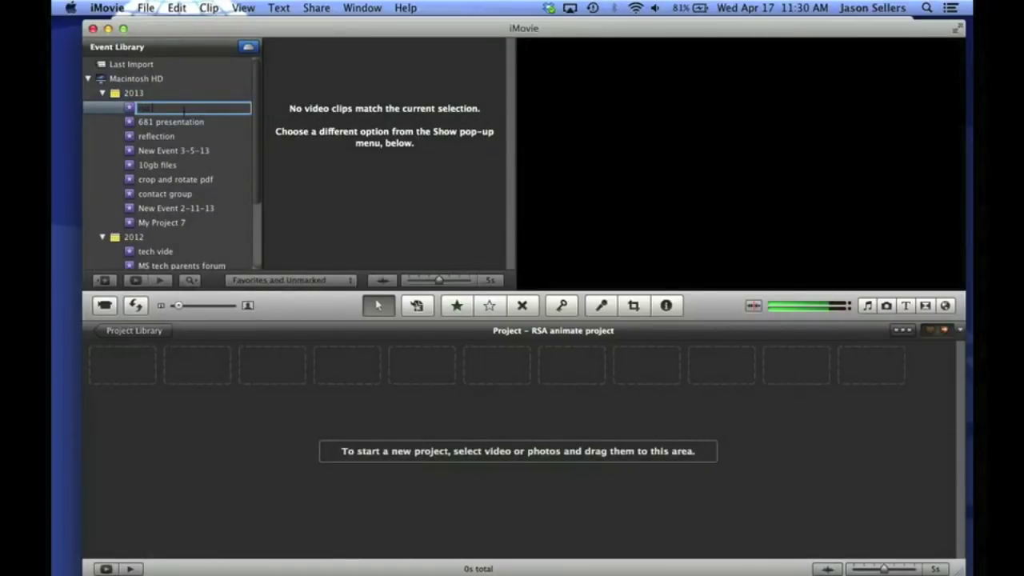
key("Return")
left_click(156, 106)
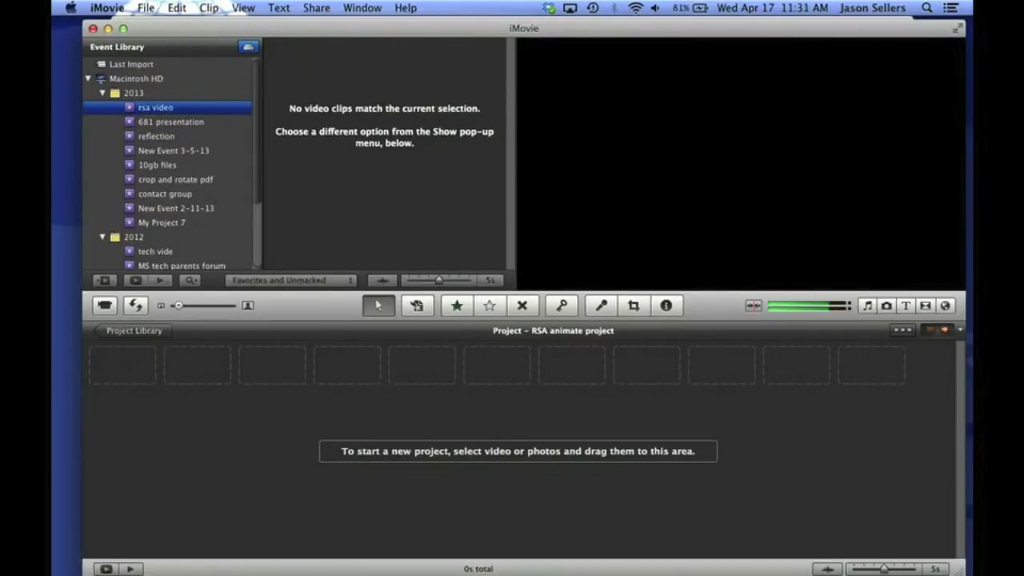
left_click(146, 8)
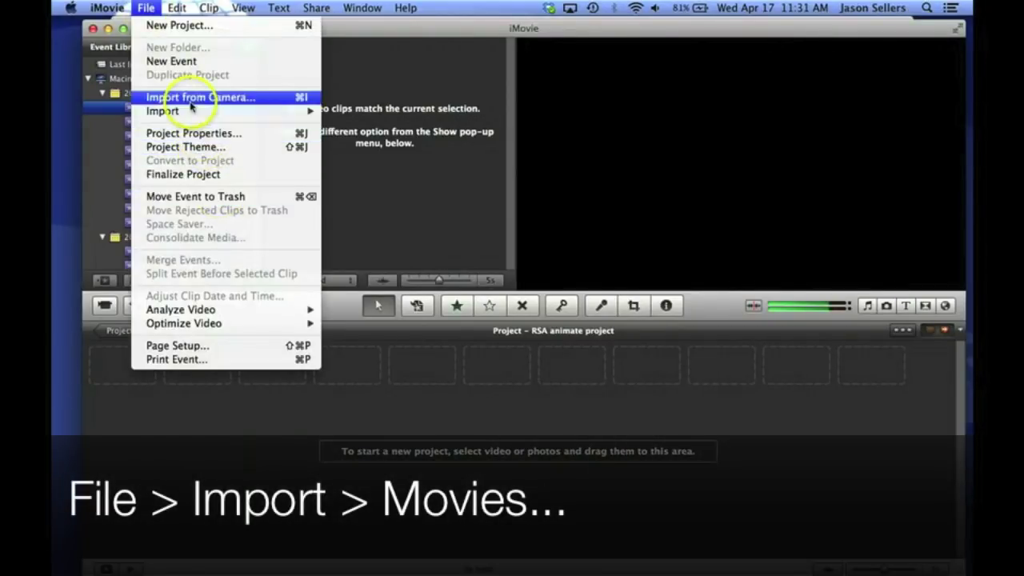
Import IMG_0354.MOV from the Desktop into the rsa video event, optimized to Large 960x540.
mouse_move(163, 111)
left_click(409, 116)
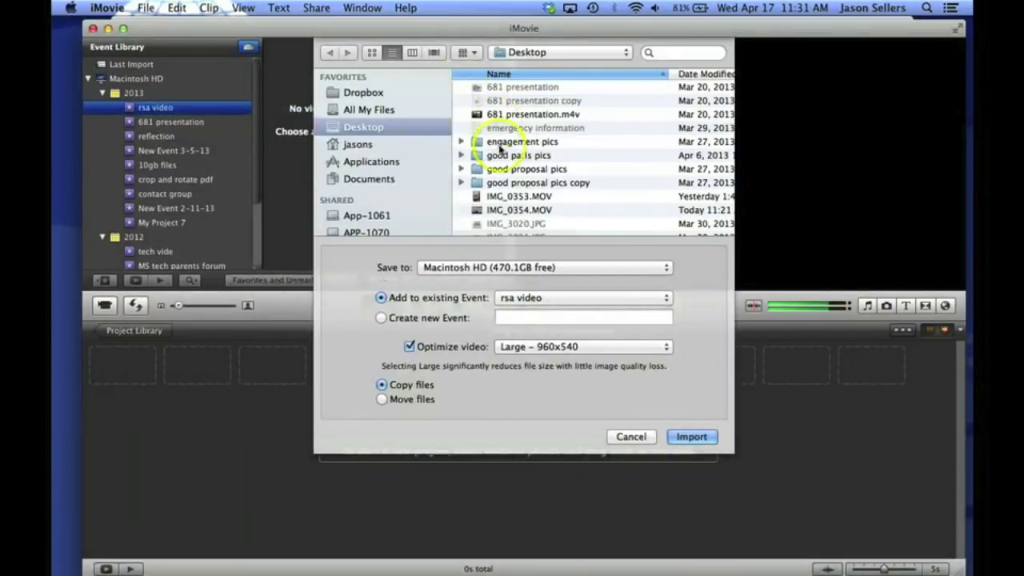
scroll(508, 196, "down", 5)
scroll(510, 201, "down", 5)
scroll(510, 200, "up", 5)
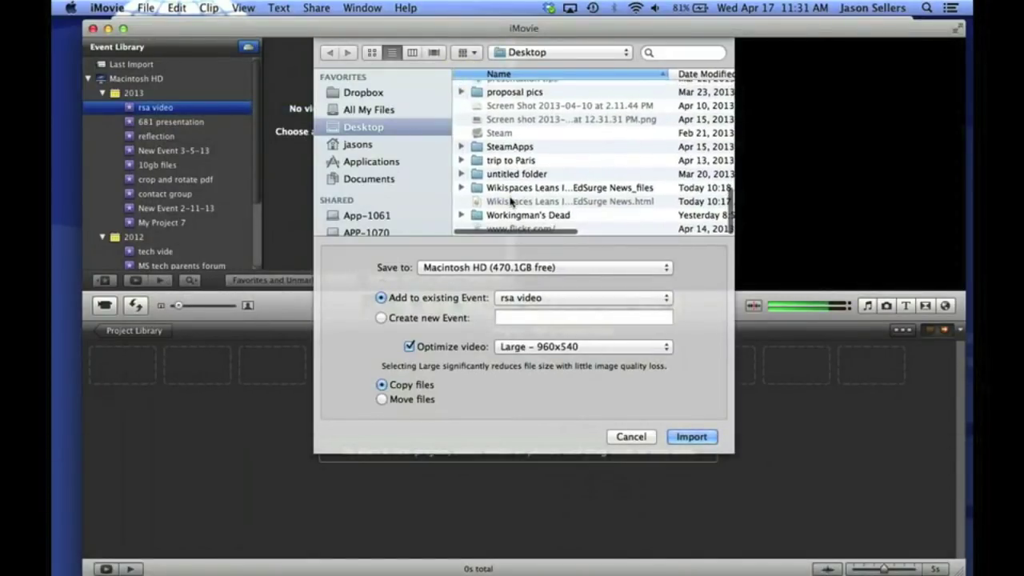
scroll(510, 196, "up", 5)
scroll(510, 184, "up", 5)
scroll(511, 183, "up", 2)
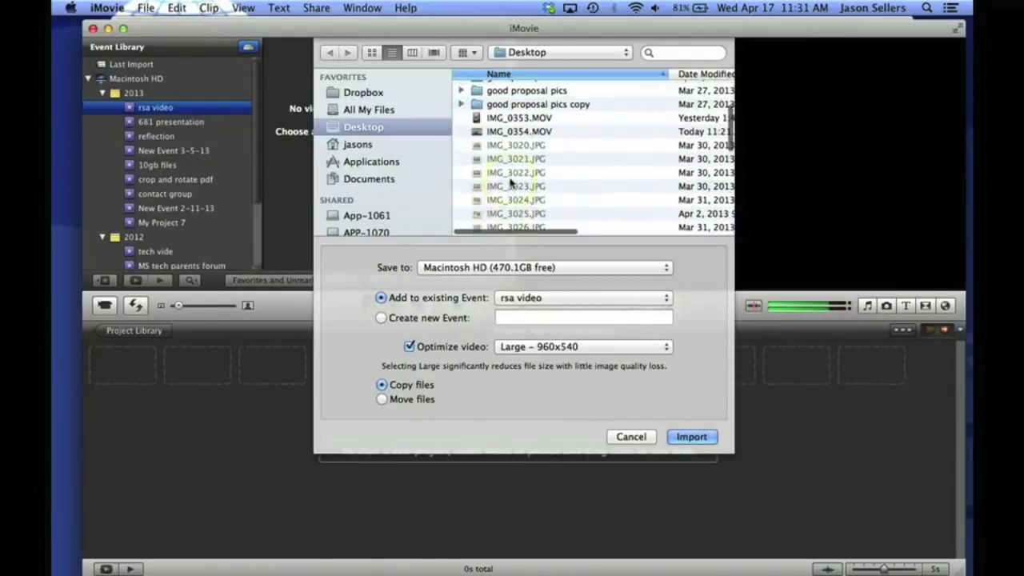
left_click(509, 139)
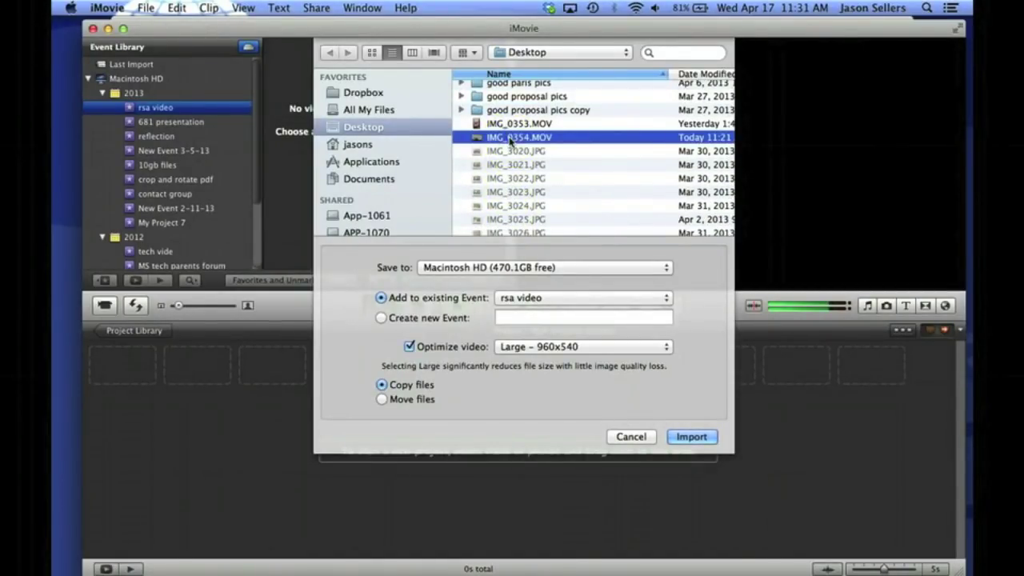
left_click(694, 442)
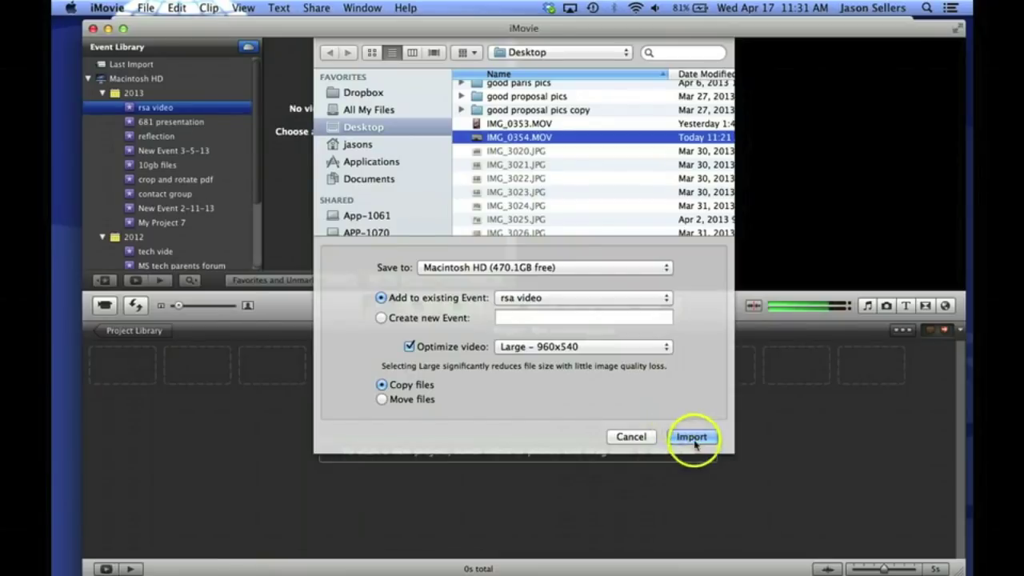
left_click(692, 438)
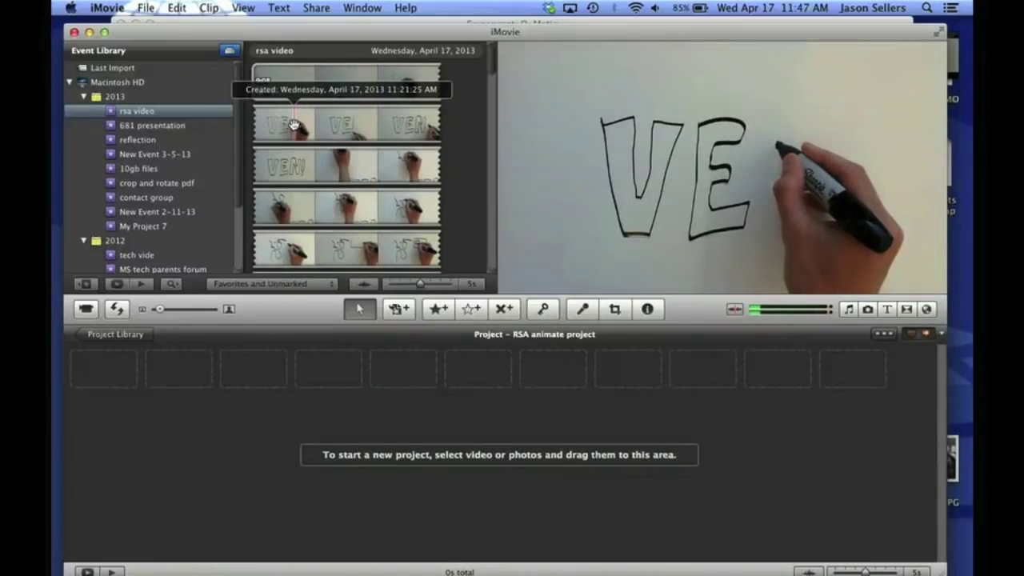
Add the whole nine-minute whiteboard clip to the RSA animate project timeline.
double_click(294, 124)
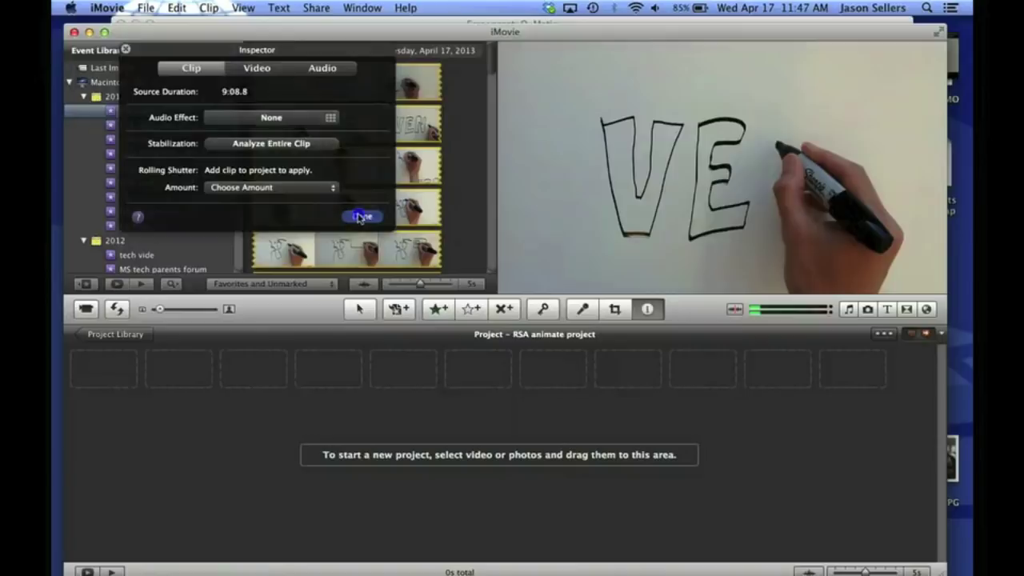
left_click(354, 217)
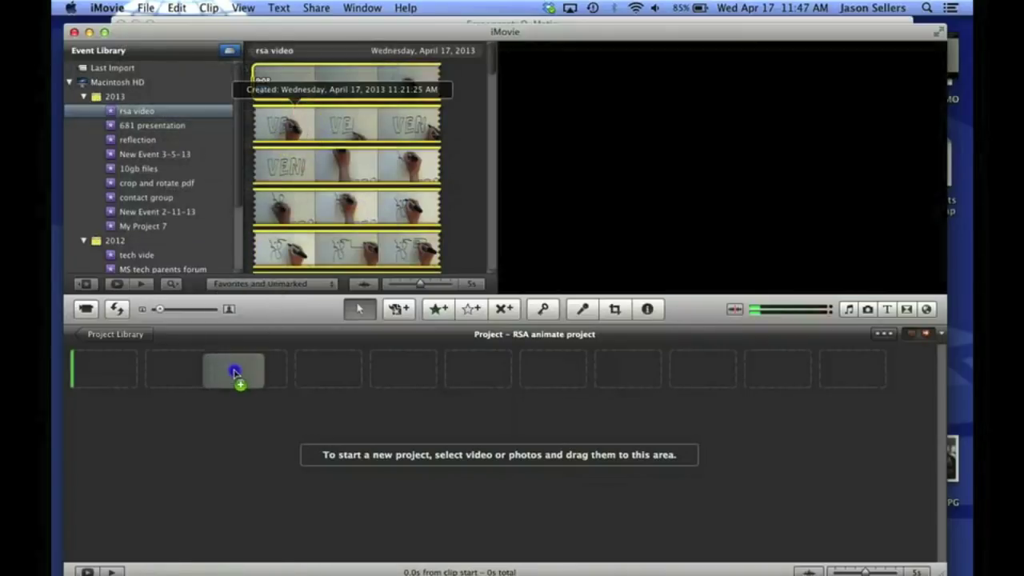
left_click_drag(295, 128, 237, 374)
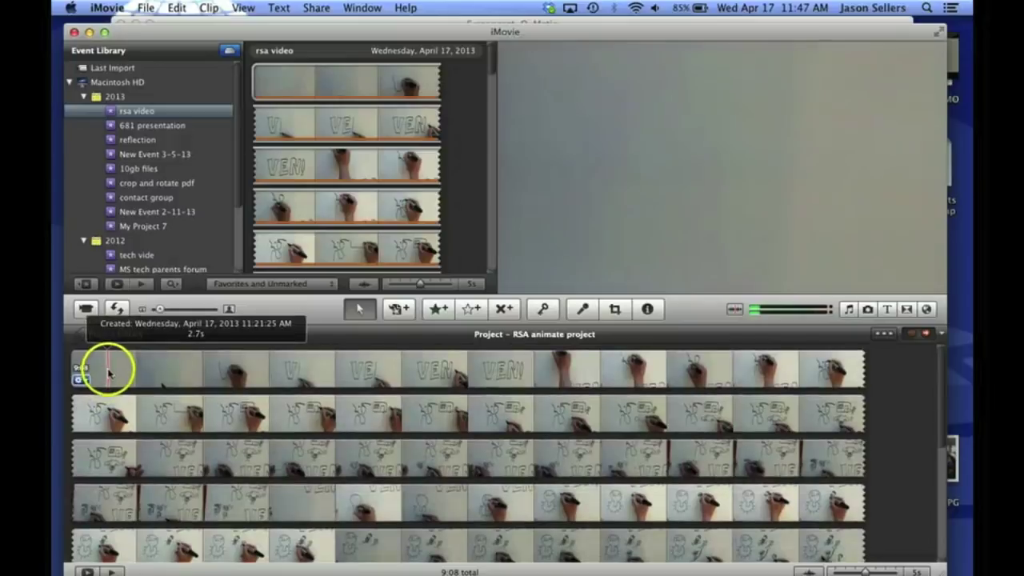
Split the clip to separate its opening frames and final seconds.
left_click(72, 363)
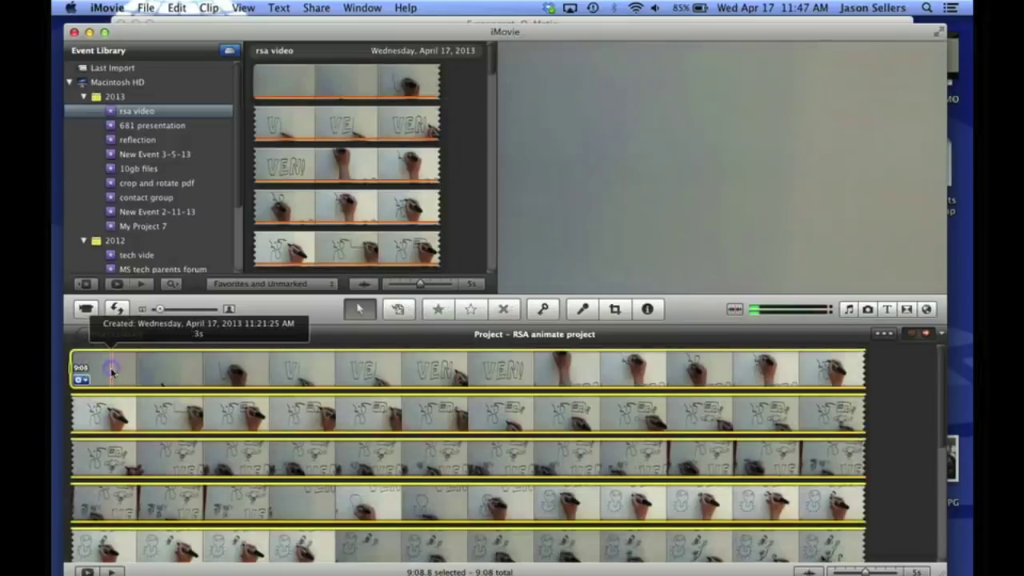
left_click_drag(68, 364, 129, 369)
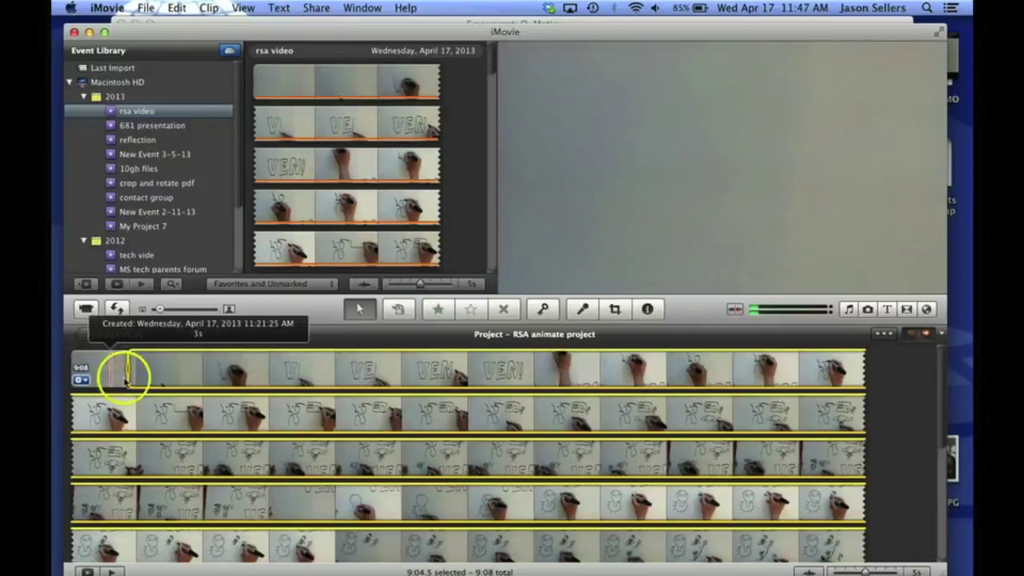
scroll(187, 478, "down", 5)
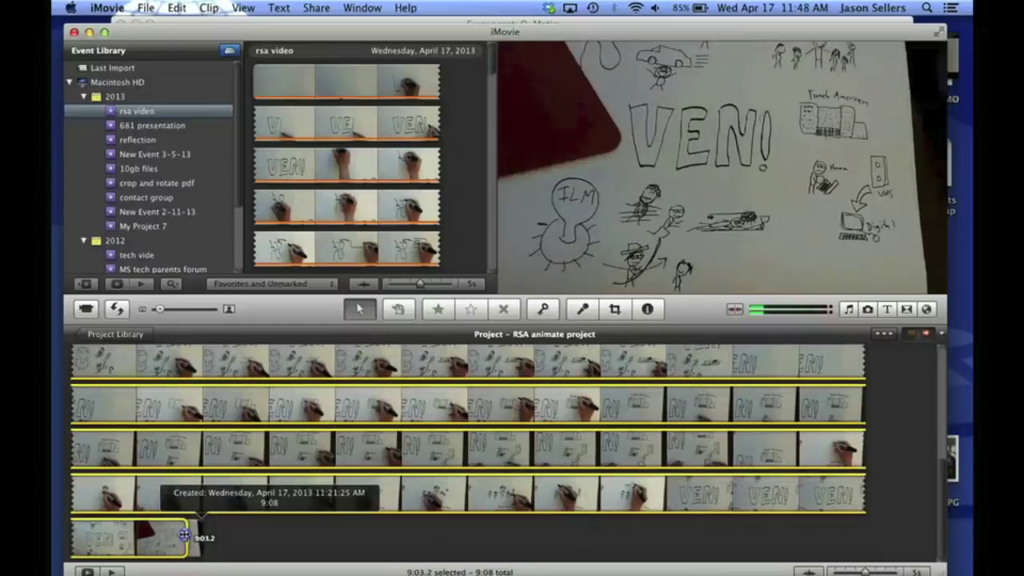
left_click_drag(202, 537, 144, 537)
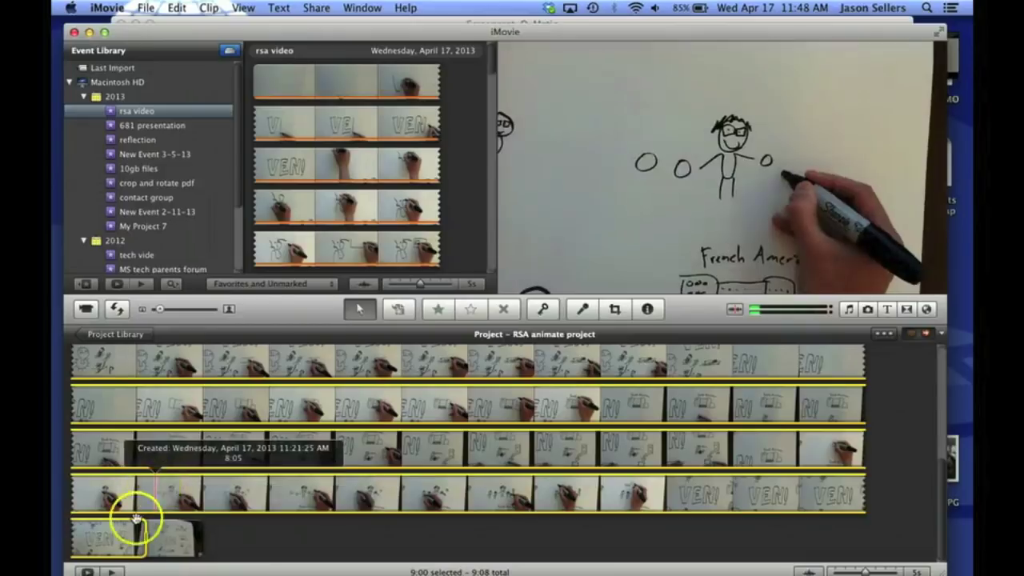
key("super+b")
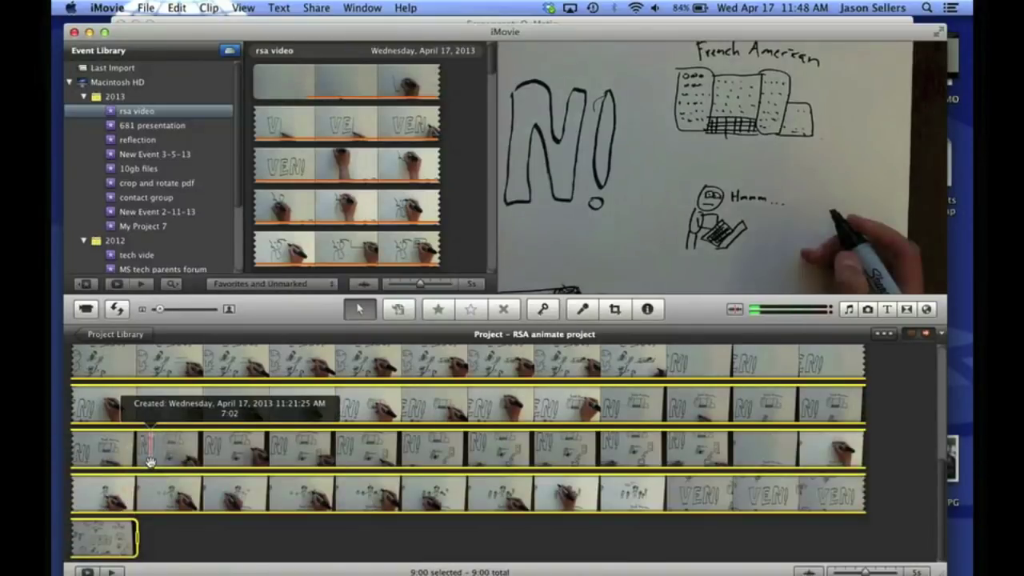
scroll(148, 462, "up", 10)
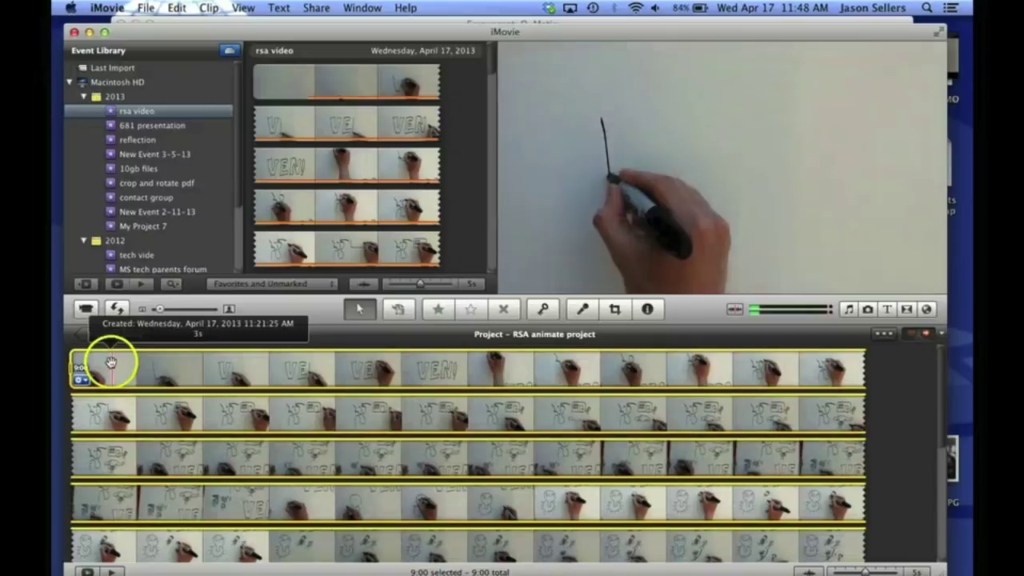
Set the whiteboard clip's speed to 400%, shortening it to 2:15.
double_click(108, 367)
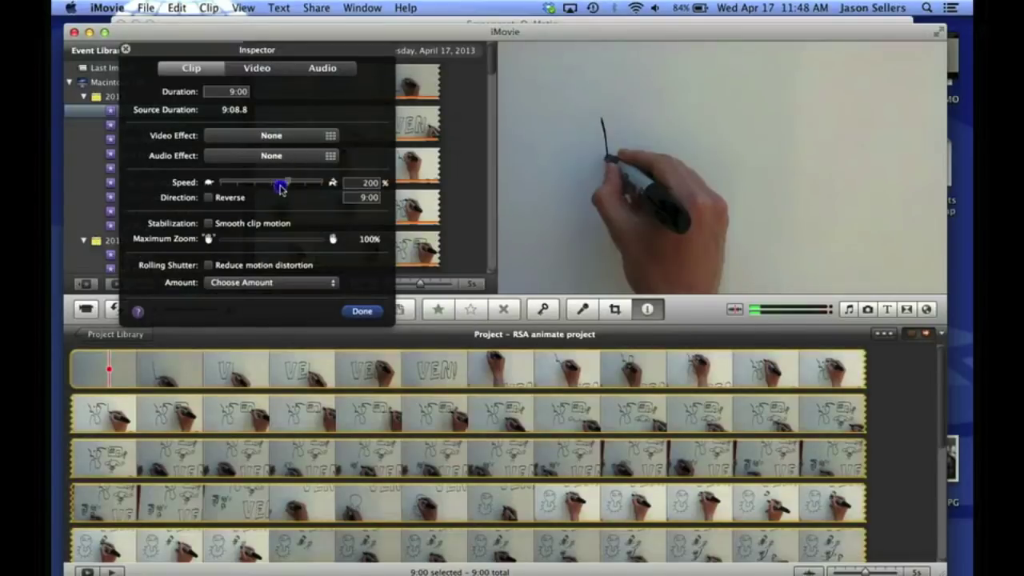
left_click_drag(297, 192, 336, 183)
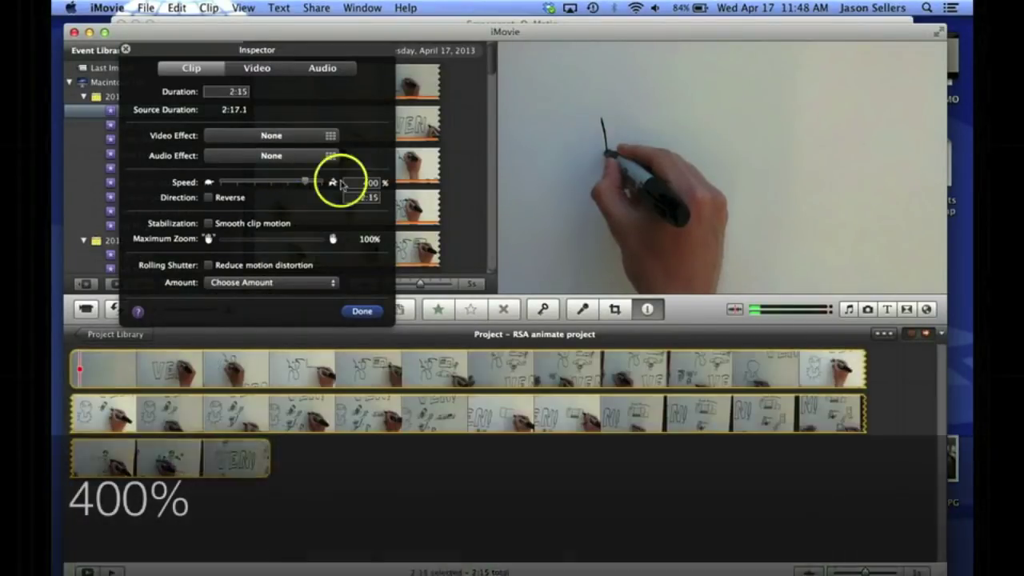
left_click(364, 312)
left_click(363, 312)
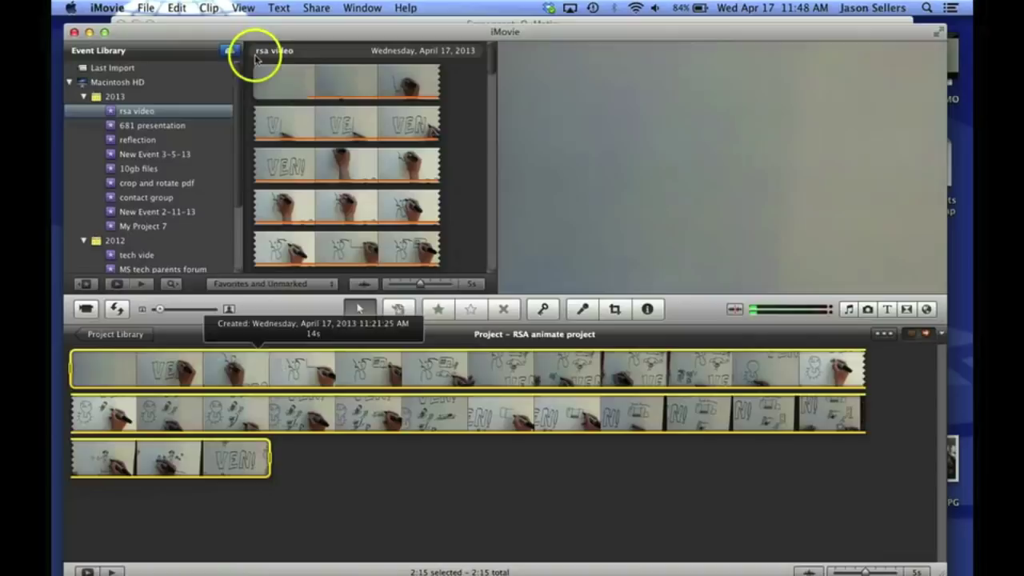
Mute the sped-up whiteboard clip's audio via Clip > Mute Clip.
left_click(209, 8)
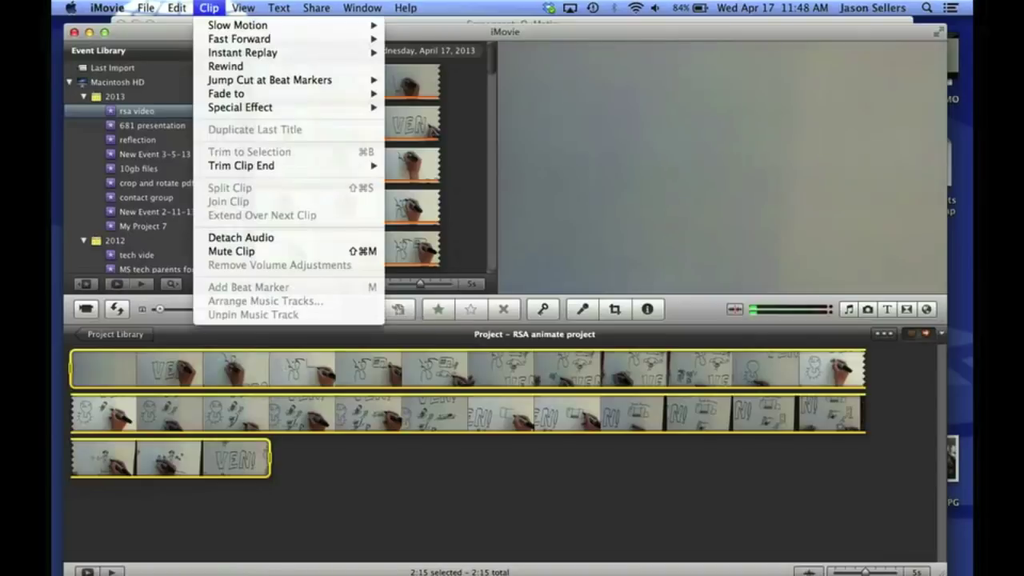
left_click(243, 253)
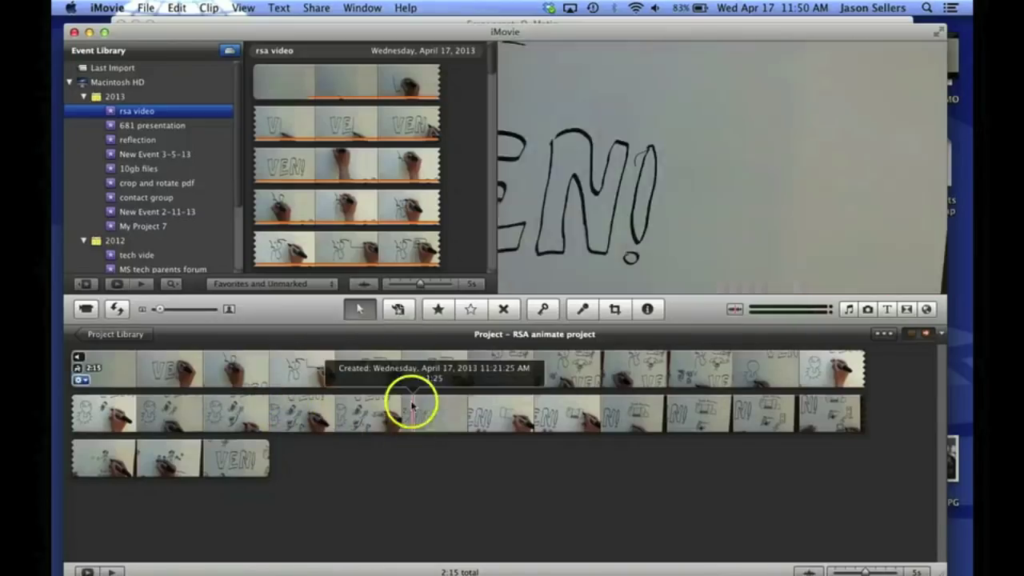
Open the Voiceover recorder and lower the built-in microphone's input volume to 70%.
left_click(586, 310)
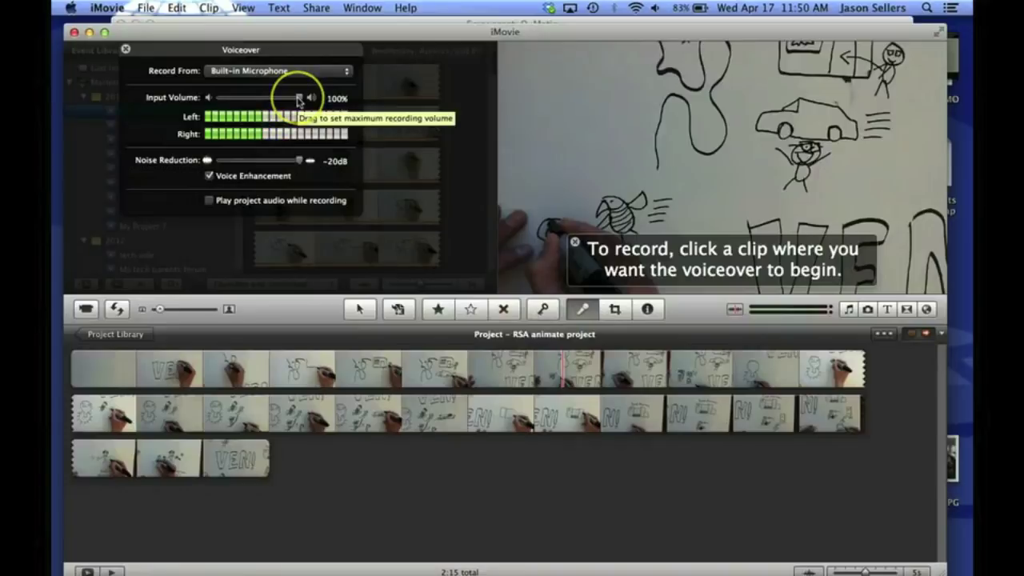
left_click_drag(298, 100, 283, 100)
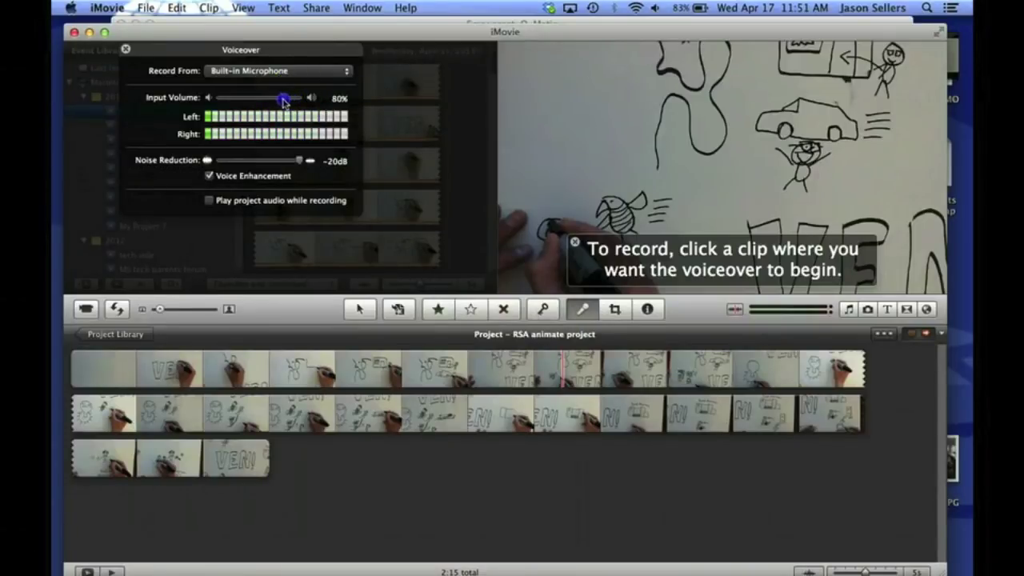
left_click(283, 100)
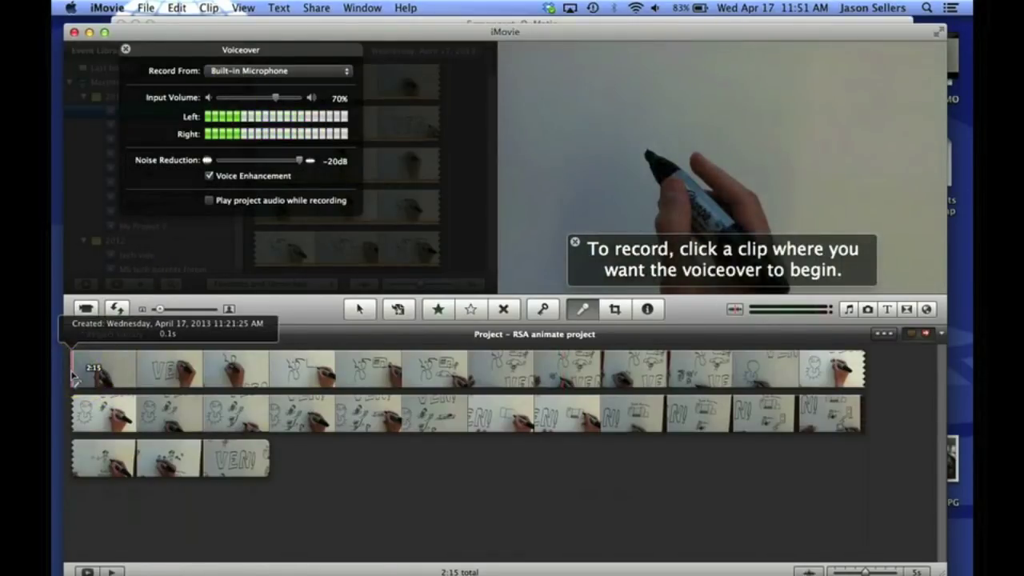
Record a 19-second voiceover from the first clip's start and play it back.
left_click(74, 374)
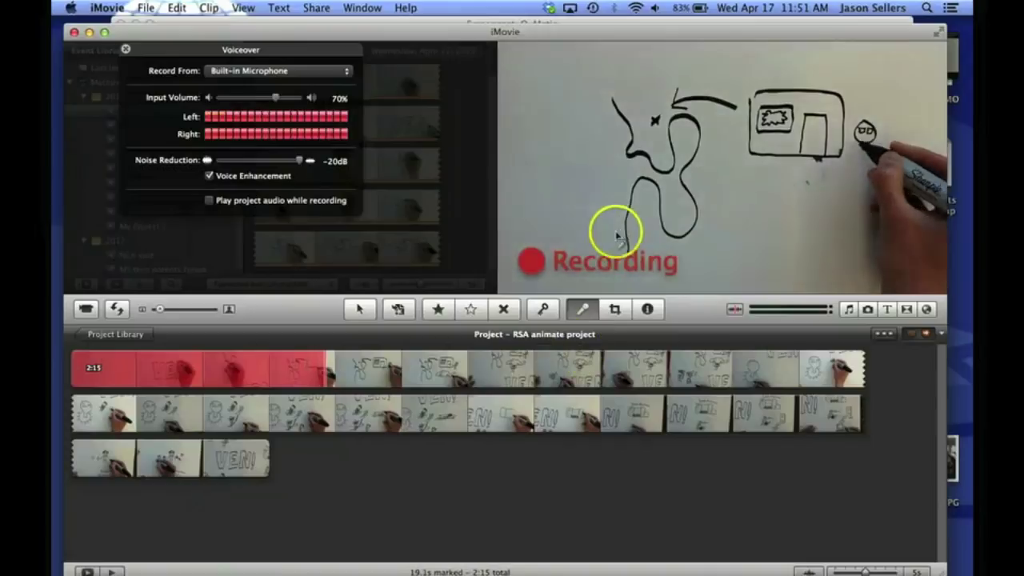
left_click(532, 263)
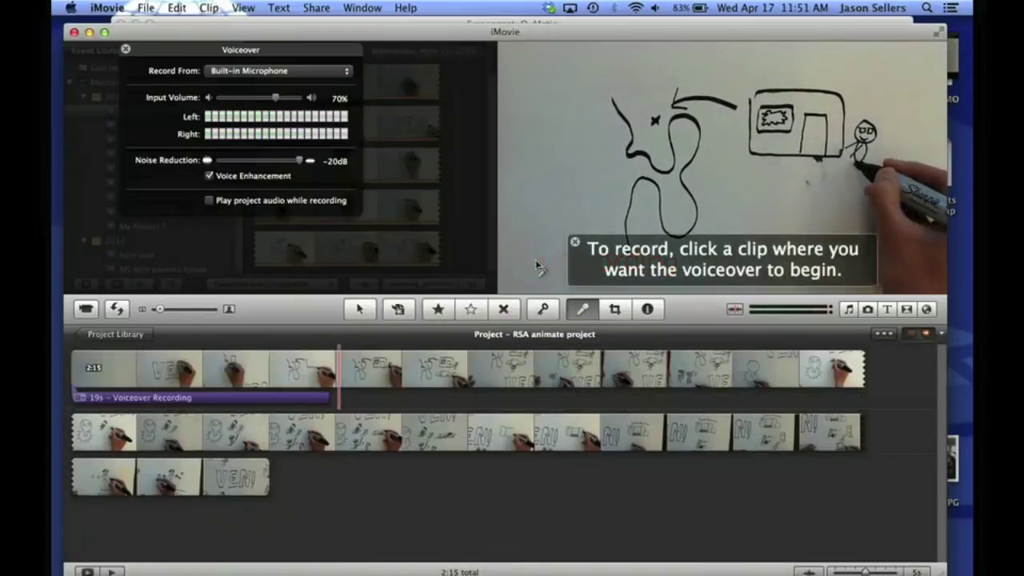
left_click(74, 381)
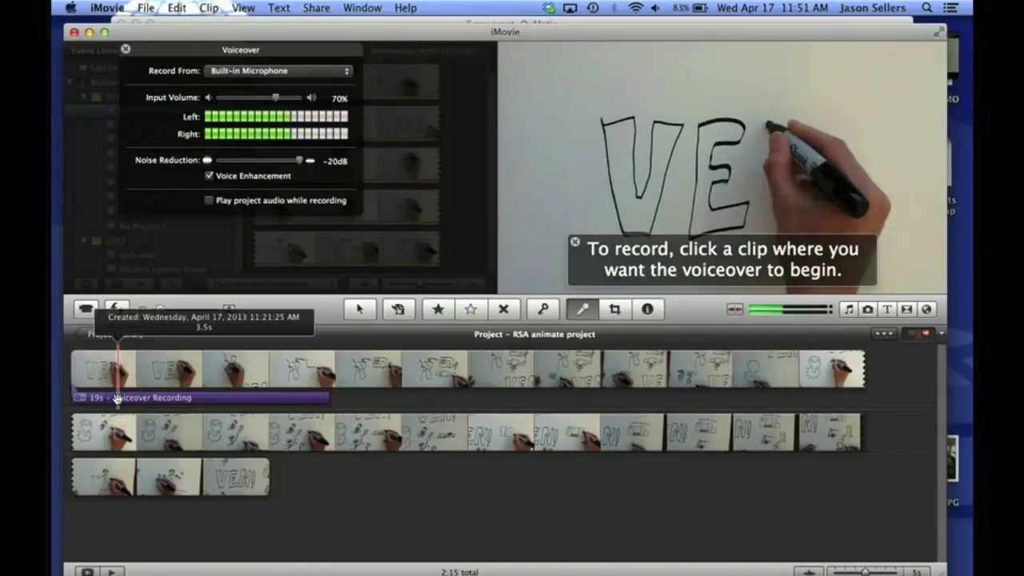
Delete the 19-second voiceover and start a fresh recording from the project's beginning.
left_click(118, 397)
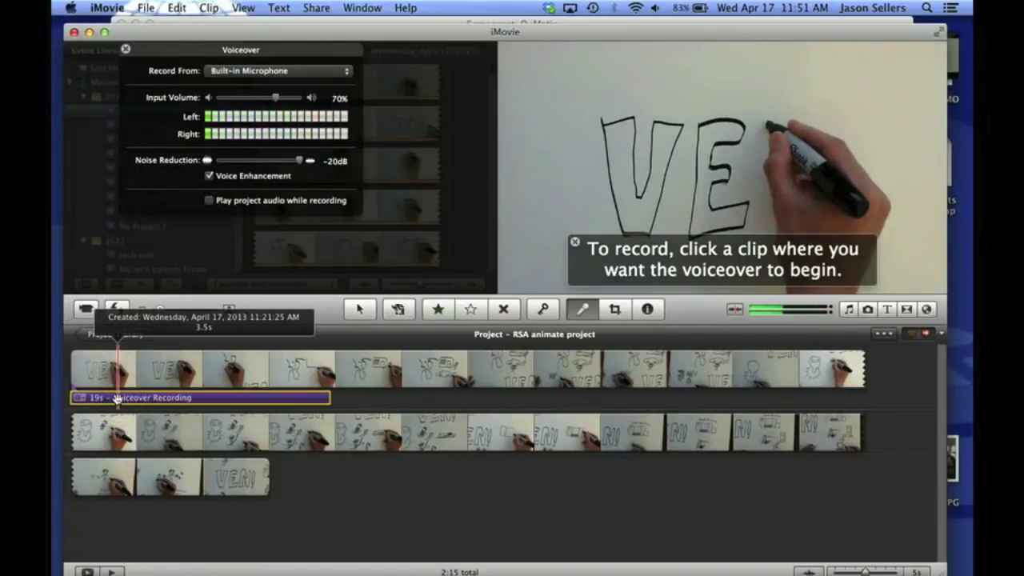
key("Delete")
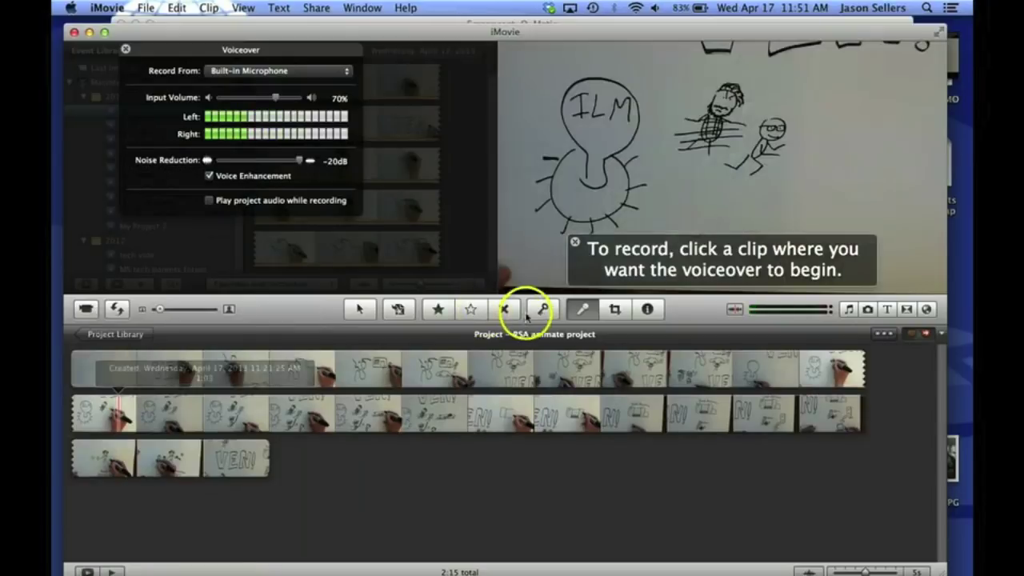
left_click(584, 308)
left_click(583, 308)
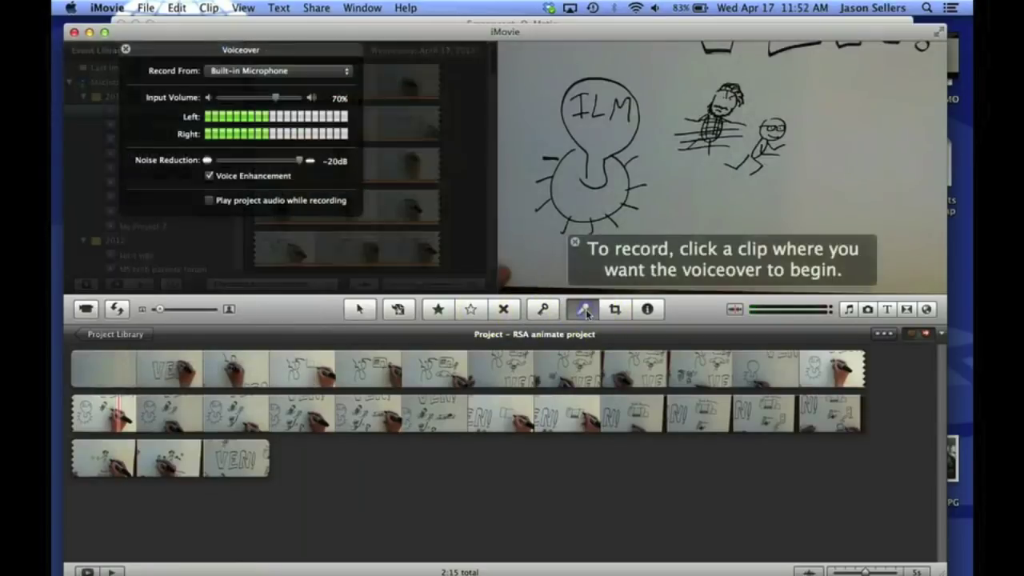
left_click(71, 376)
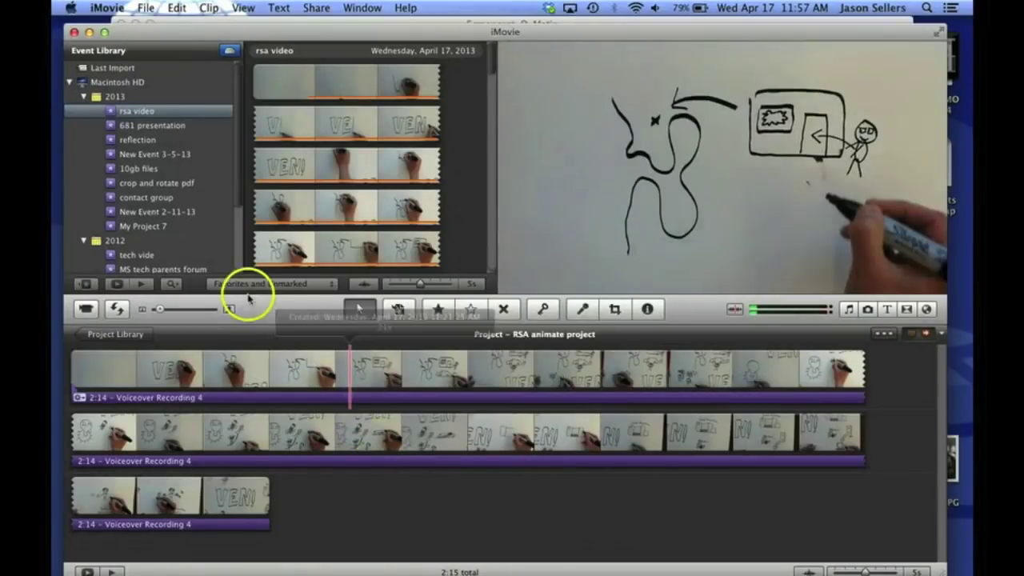
Export the project as a Large 960x540 movie to the Desktop.
left_click(315, 8)
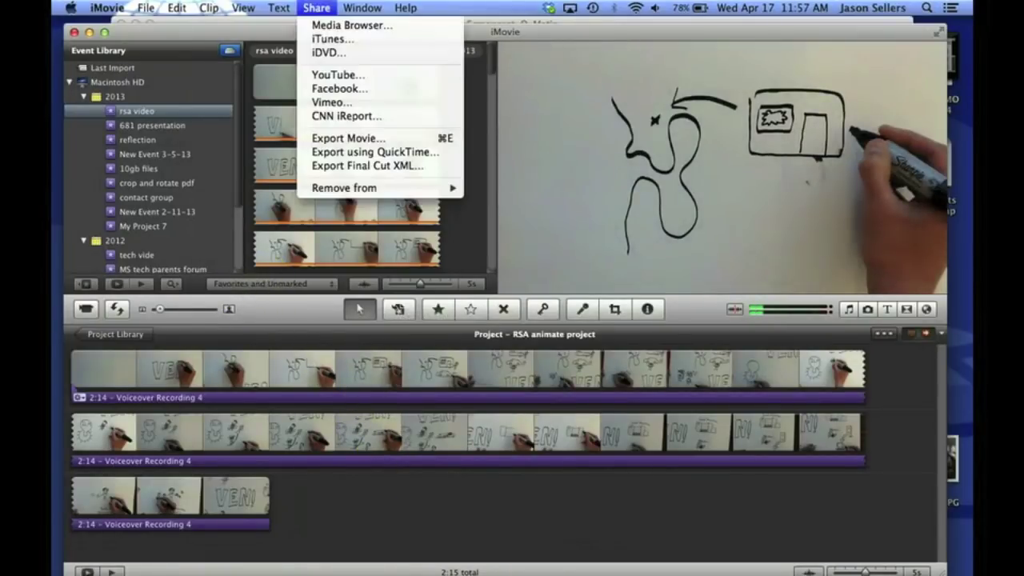
left_click(381, 140)
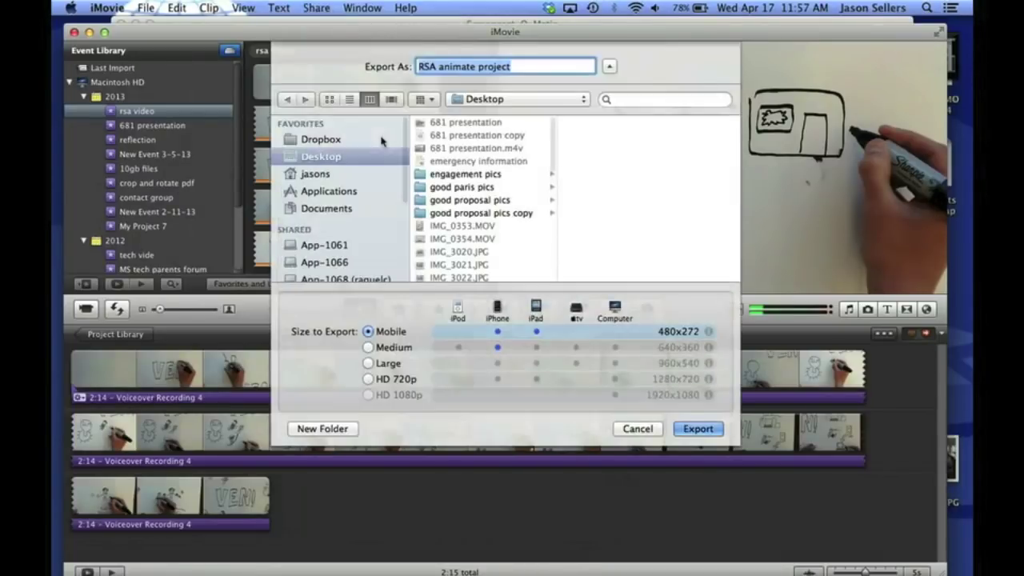
left_click(367, 364)
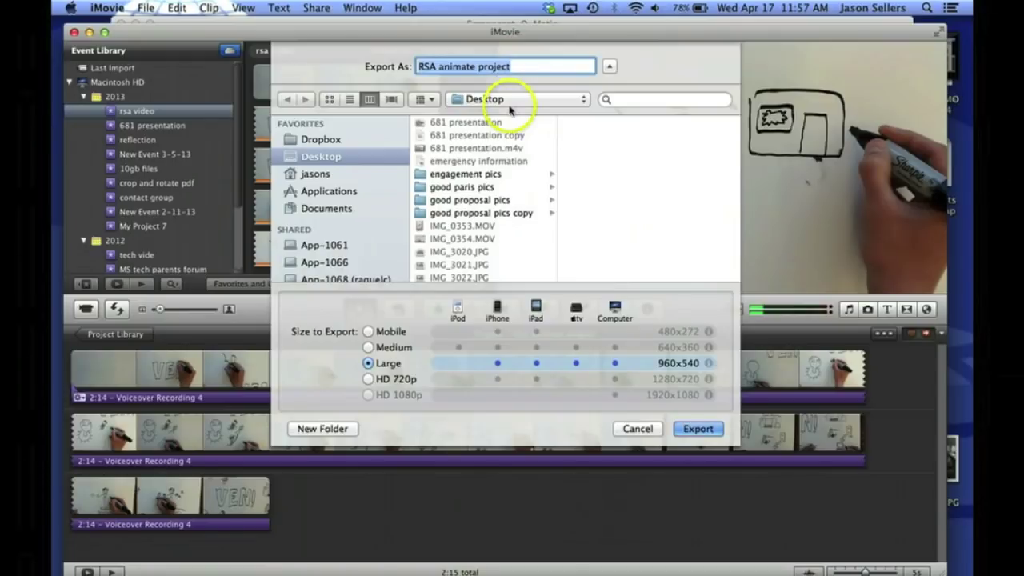
left_click(701, 432)
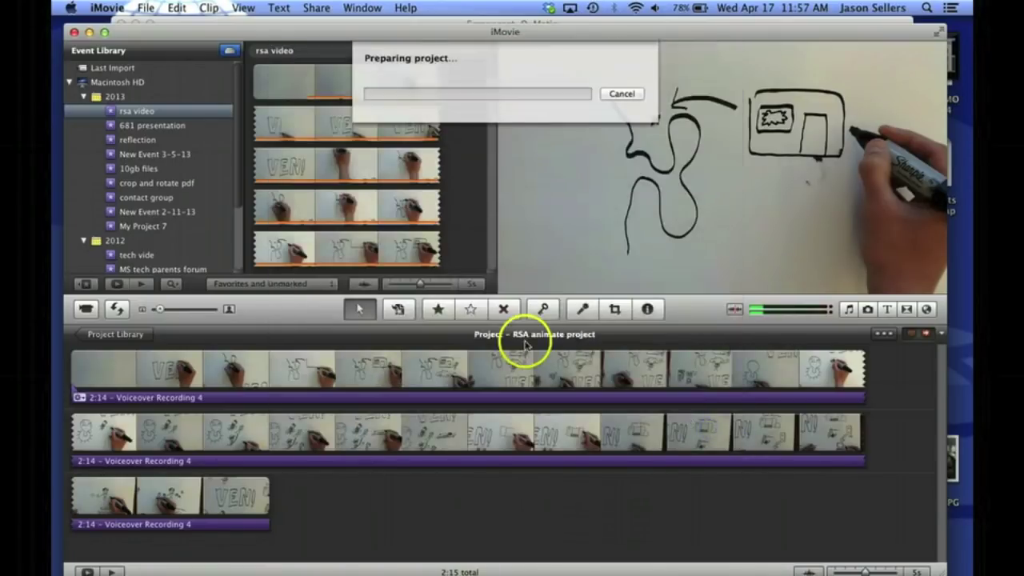